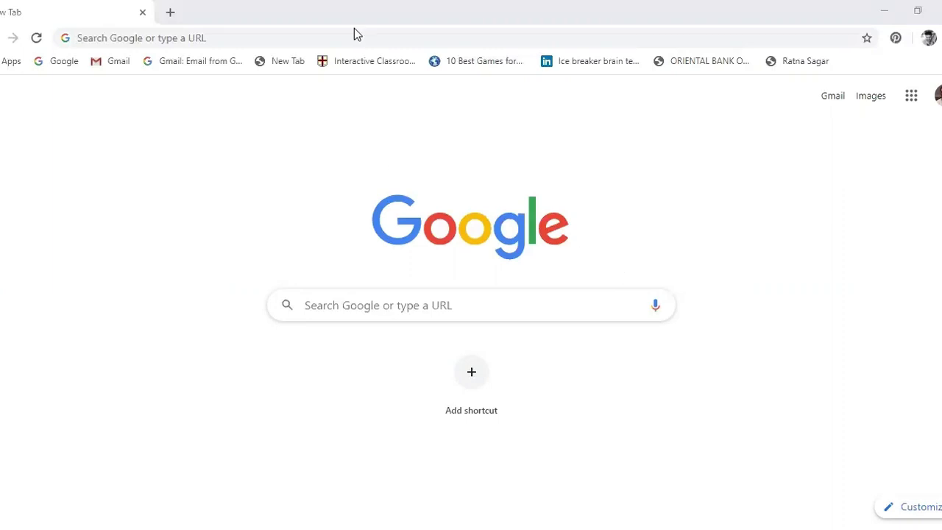
- Go to onlinecontents.rsgr.in and open the sign-up form for new users from the Login Center
left_click(310, 38)
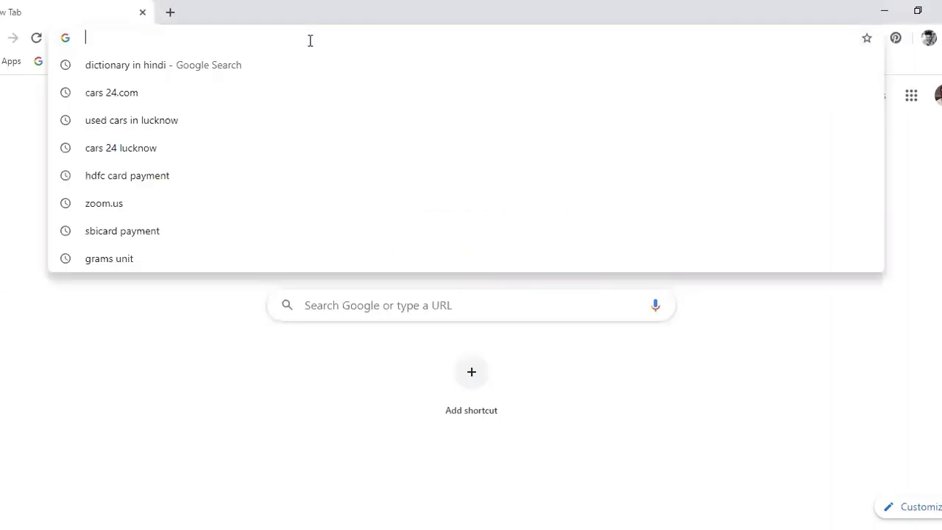
type("onlinecont")
left_click(240, 60)
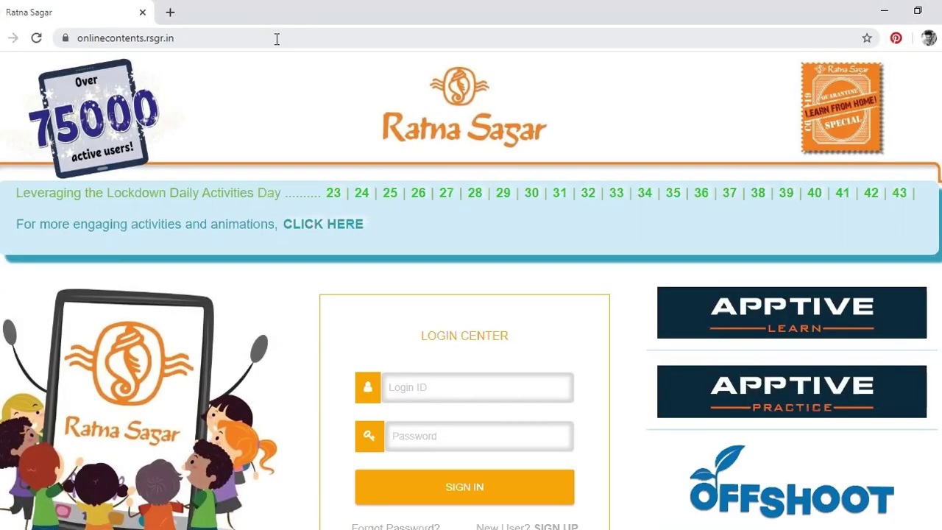
scroll(532, 407, "down", 3)
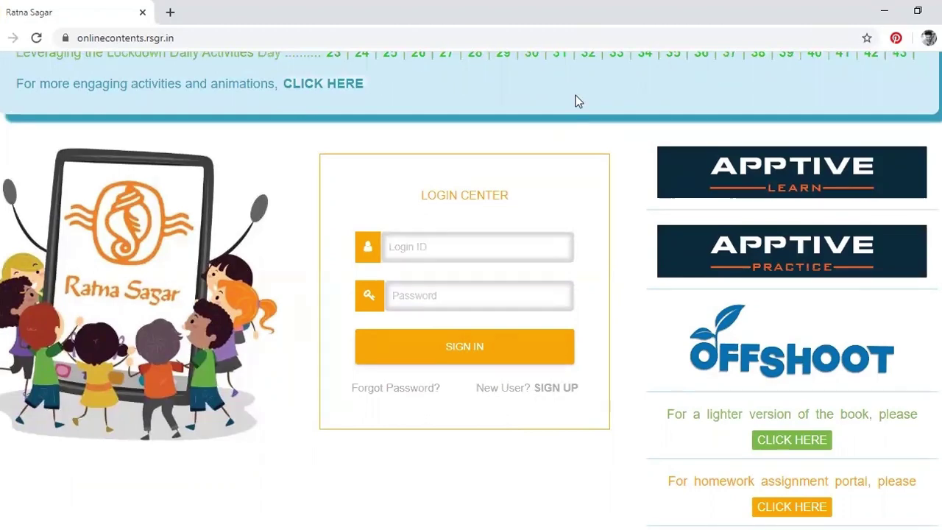
left_click(518, 392)
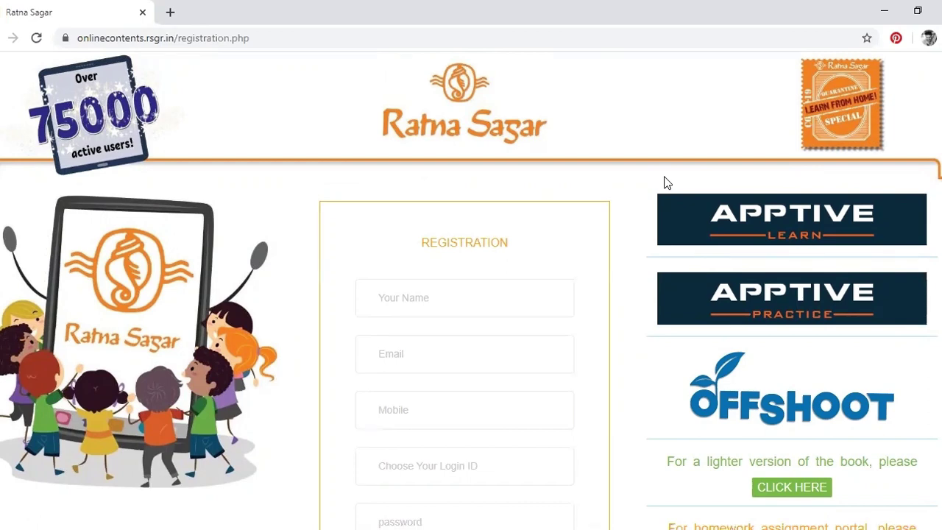
- Submit the registration form with the student's contact details, login ID, password, UTTAR PRADESH, LUCKNOW, SETH MR JAIPURIA SCHOOL and grade LKG
scroll(667, 182, "down", 1)
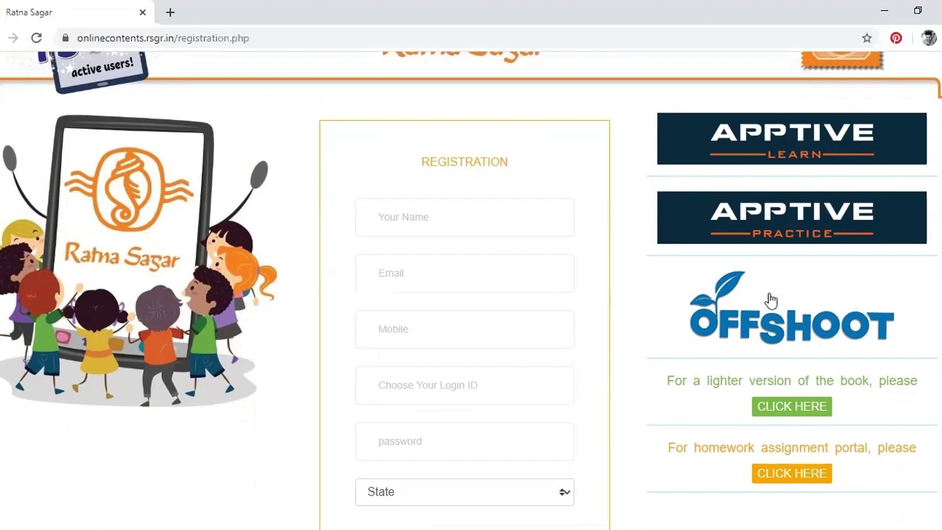
scroll(767, 300, "down", 1)
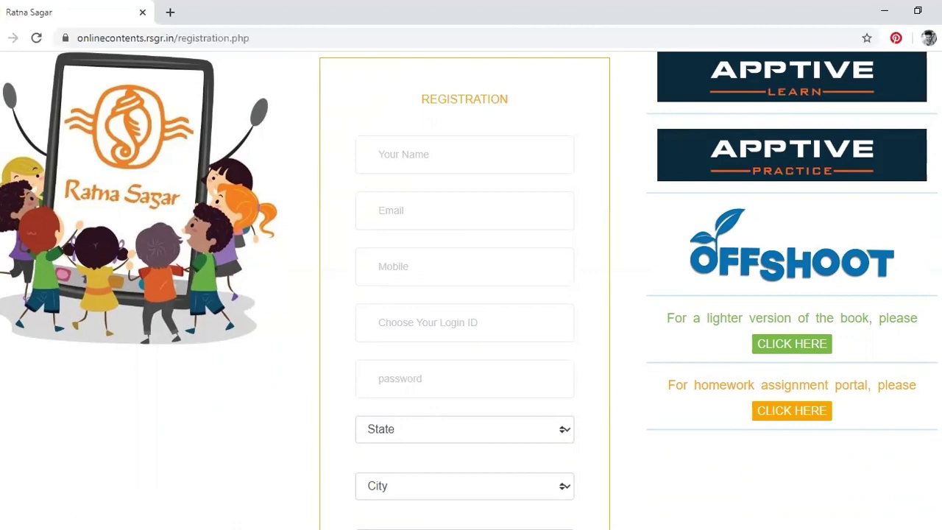
scroll(601, 307, "down", 2)
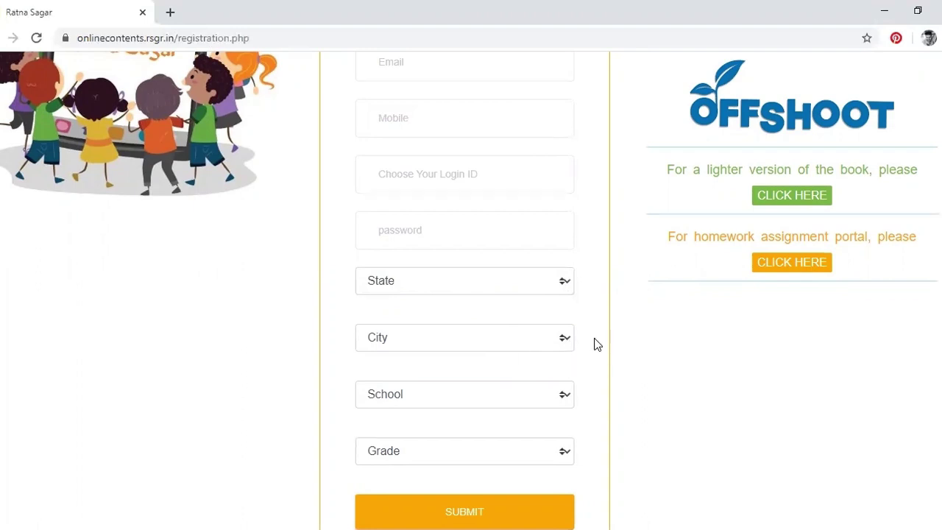
scroll(559, 368, "down", 1)
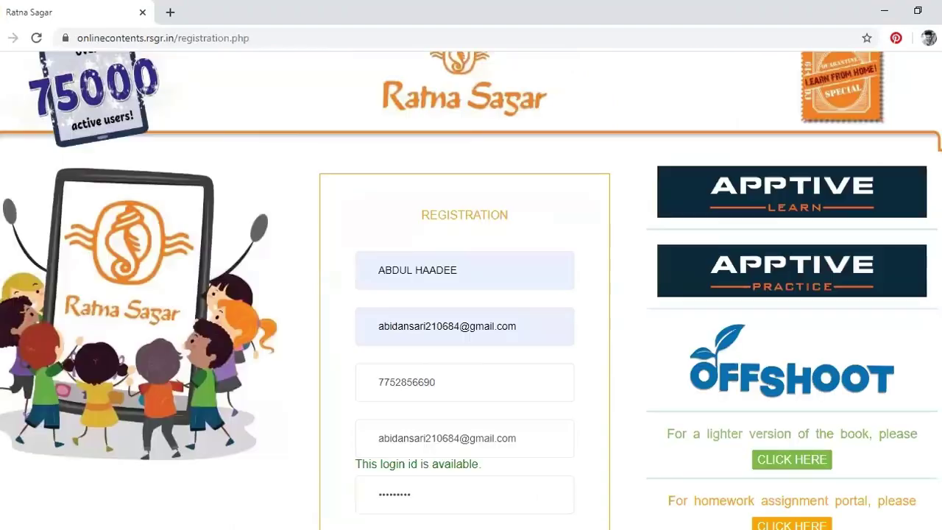
scroll(471, 290, "down", 1)
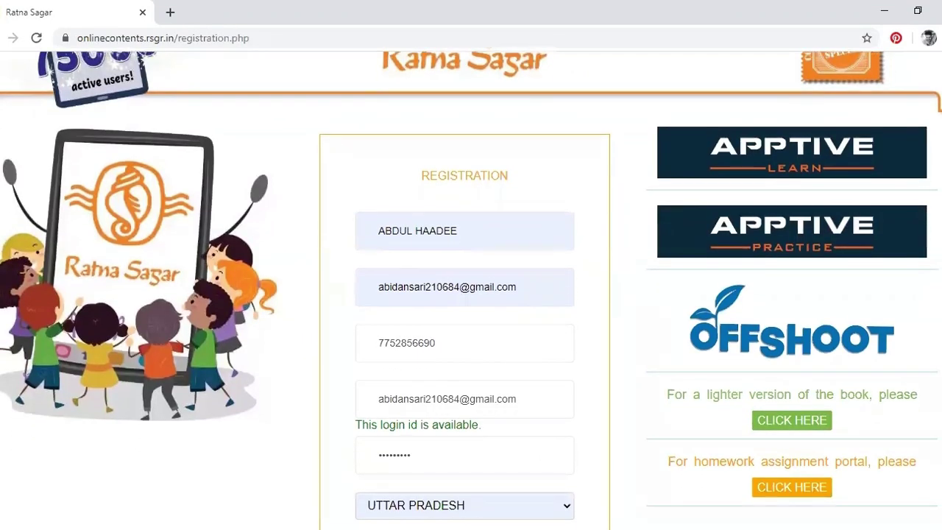
scroll(471, 290, "down", 4)
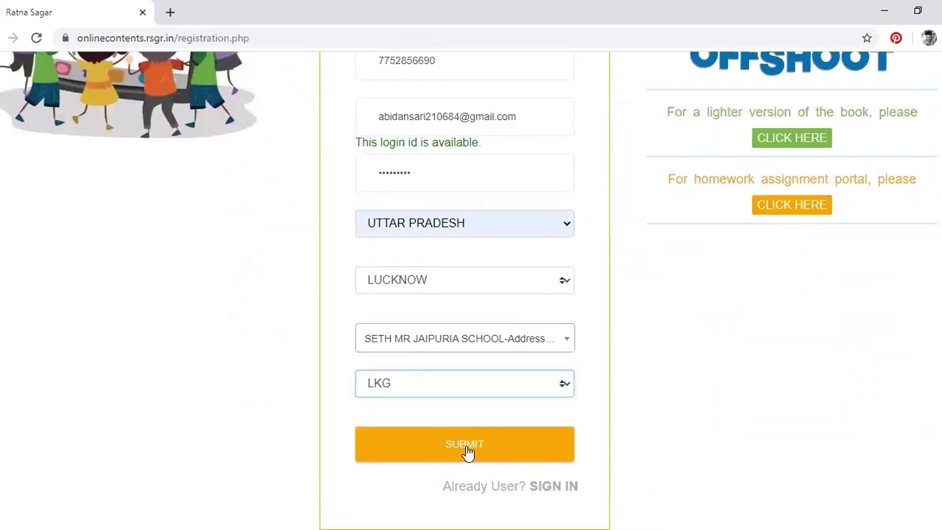
left_click(466, 446)
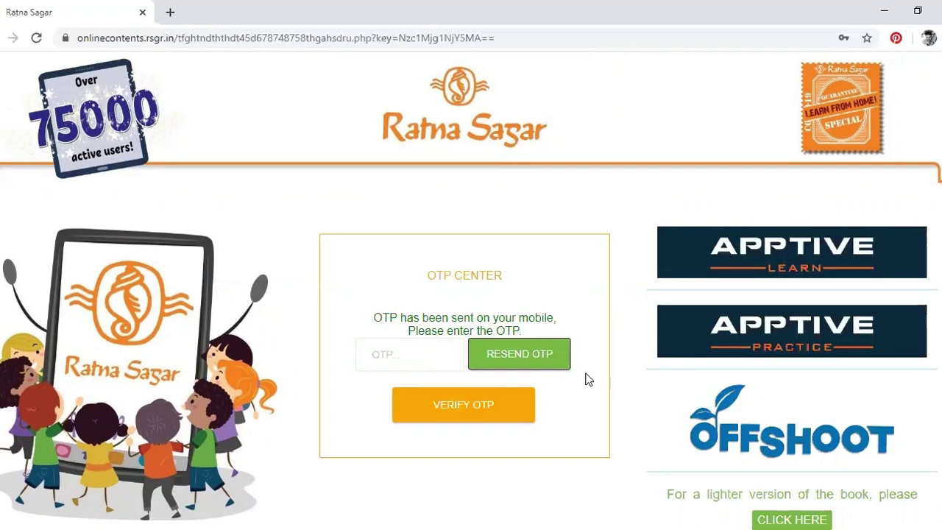
- Enter the one-time password sent to the registered mobile and verify it
left_click(419, 356)
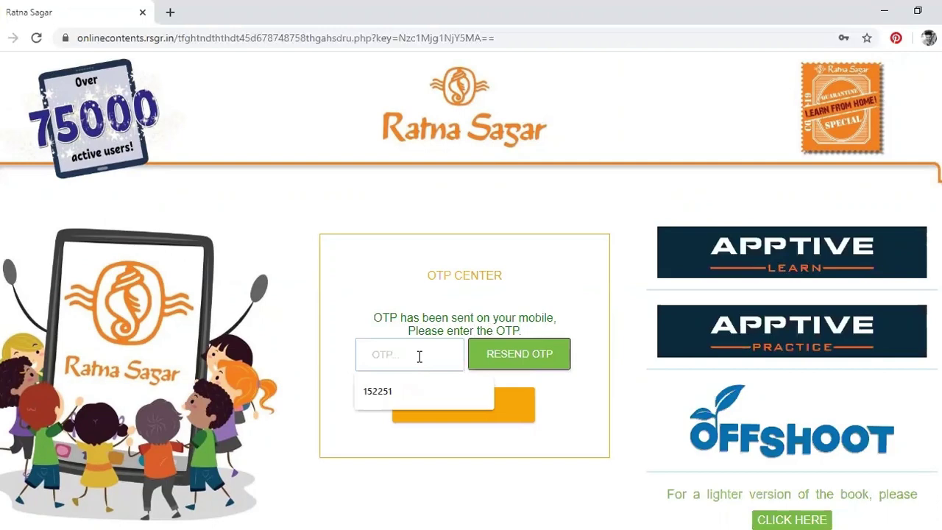
key("Escape")
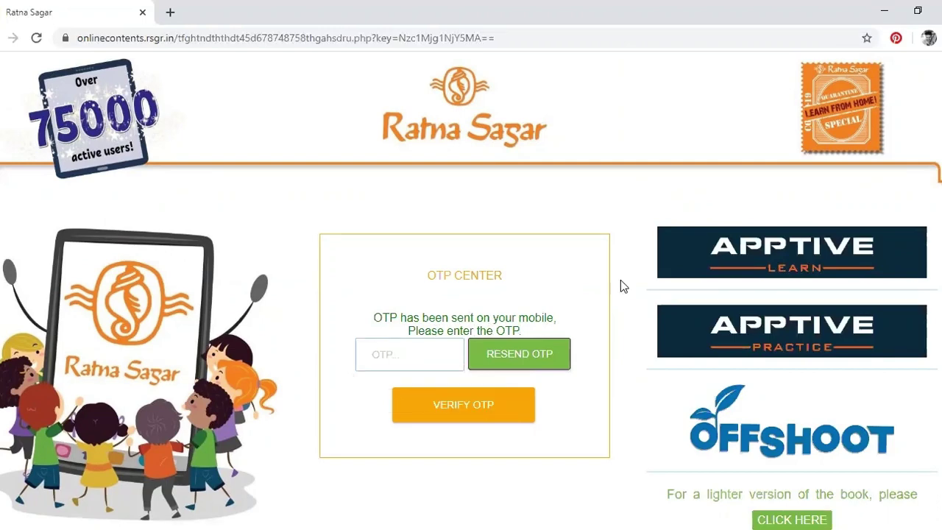
left_click(553, 360)
left_click(396, 353)
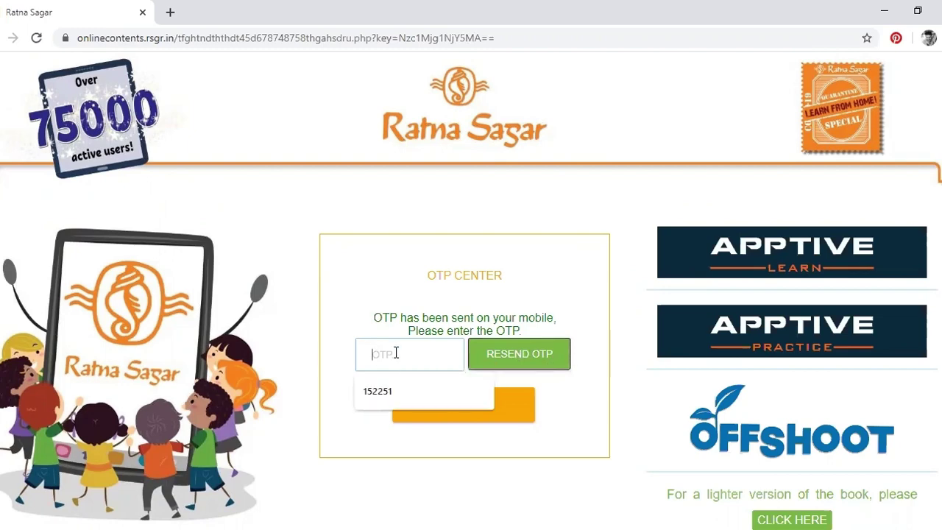
key("ctrl+v")
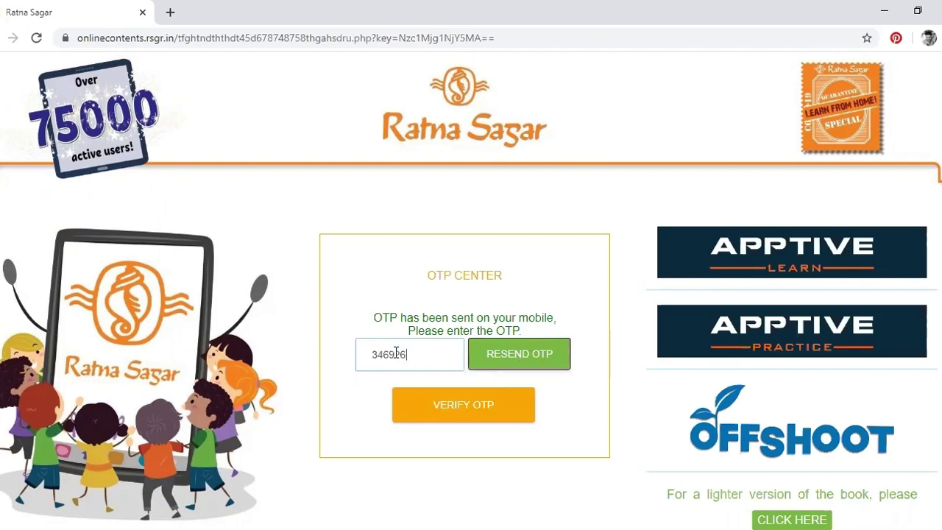
left_click(471, 409)
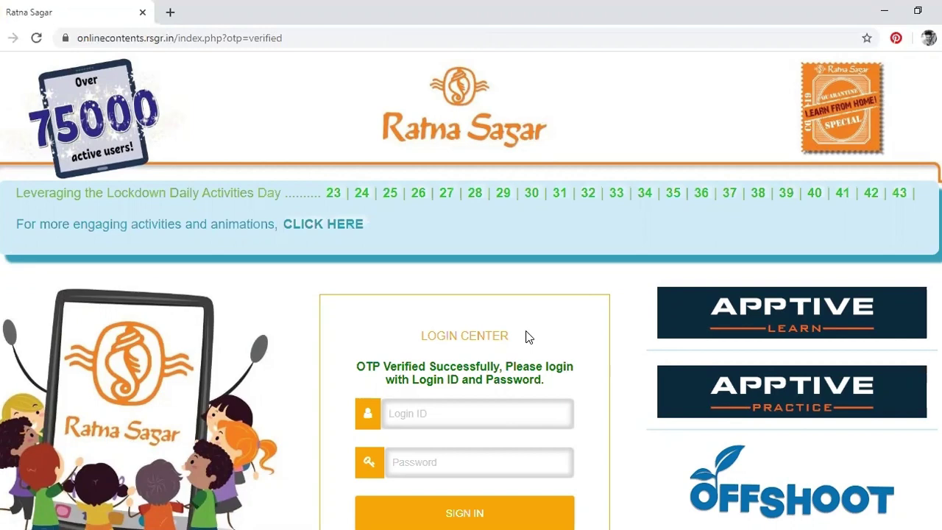
- Sign in at the Login Center with the registered login ID and account password
scroll(338, 231, "down", 2)
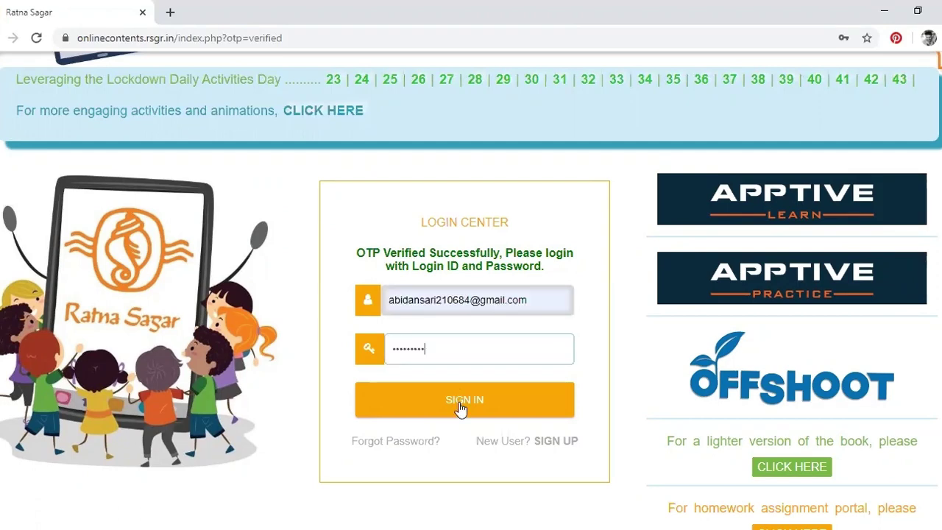
left_click(461, 404)
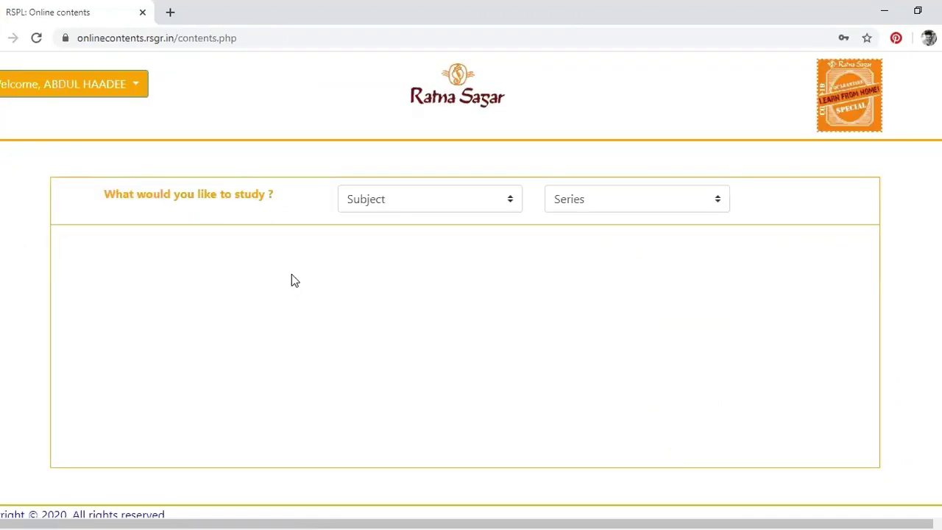
scroll(292, 275, "down", 1)
scroll(471, 270, "up", 1)
- Choose the subject English with the series Communicate in English and open its Grade LKG book
left_click(511, 205)
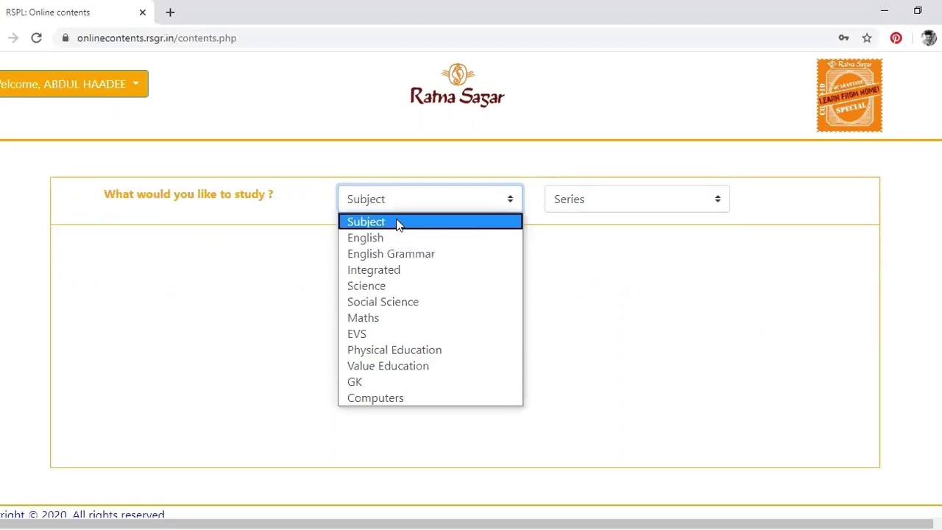
left_click(365, 237)
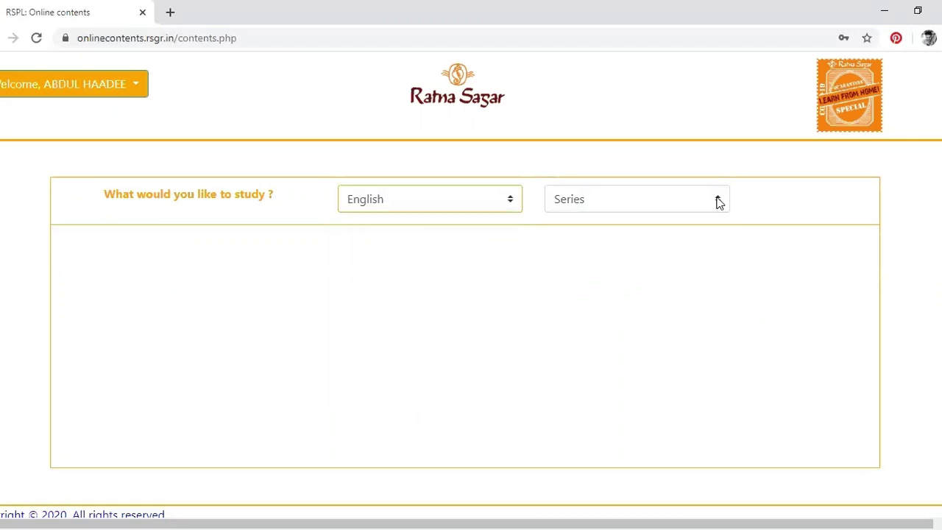
left_click(719, 203)
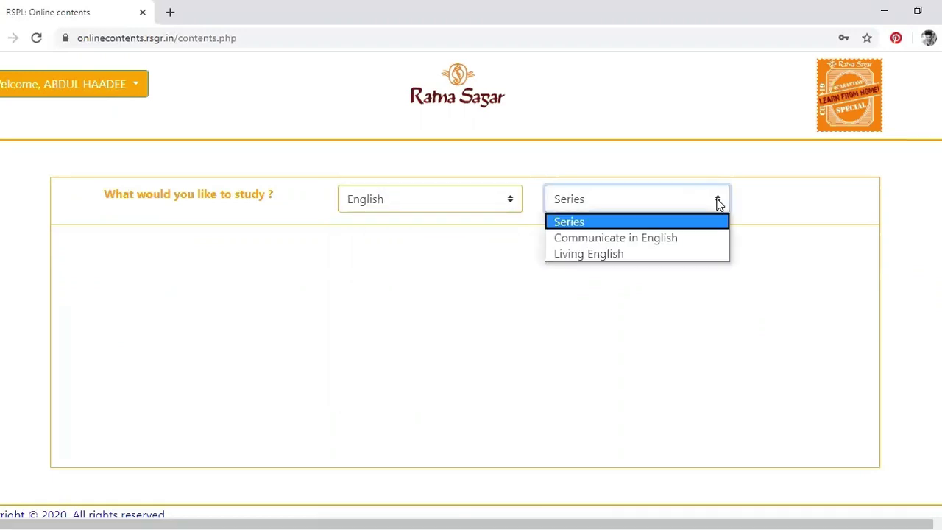
left_click(622, 239)
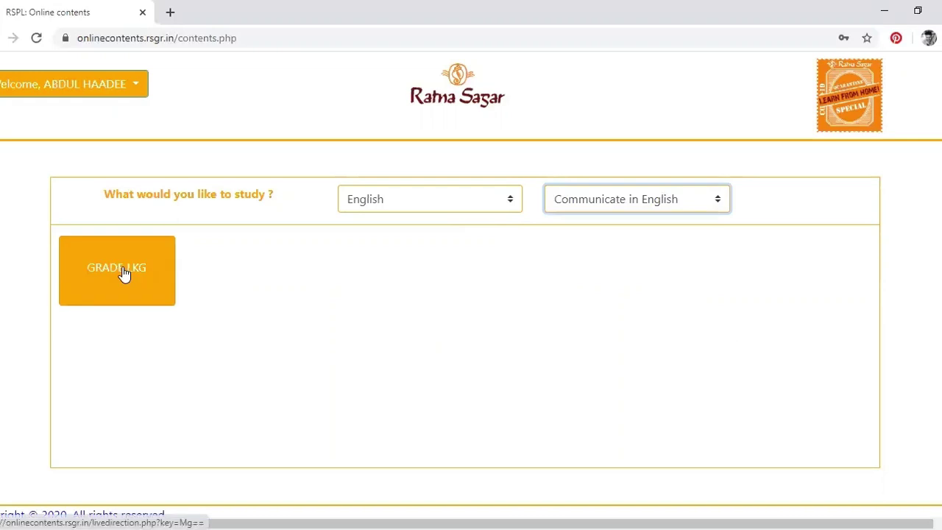
left_click(126, 276)
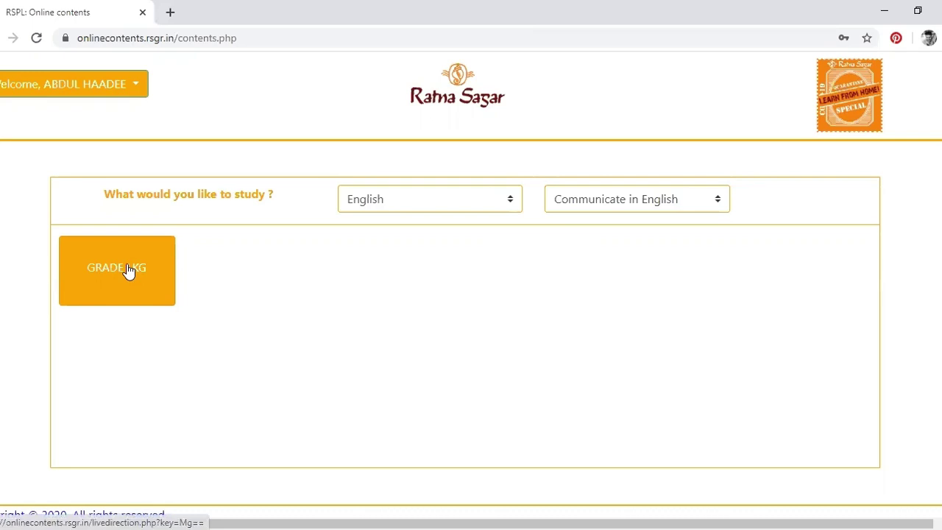
left_click(128, 271)
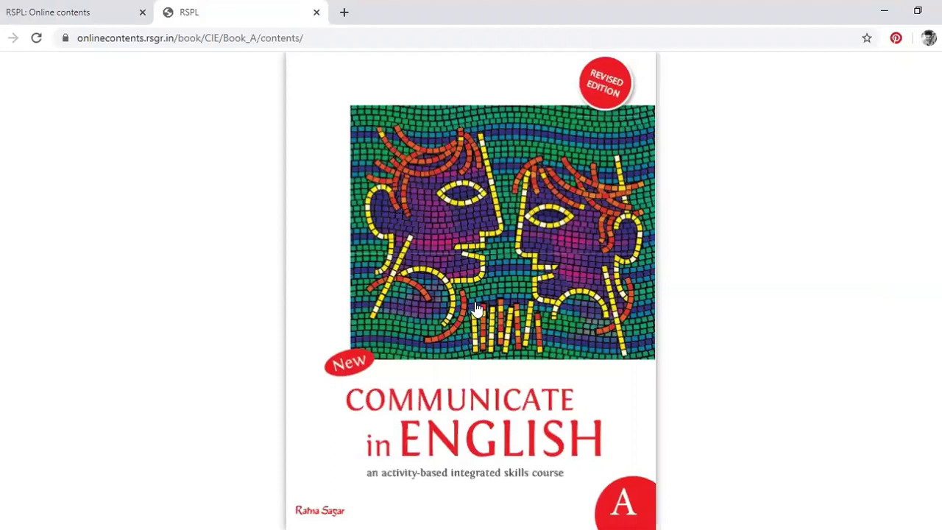
- Open the book from its cover and browse the Pages 3-21 chapters, including I love my school and Two little dicky birds
left_click(492, 302)
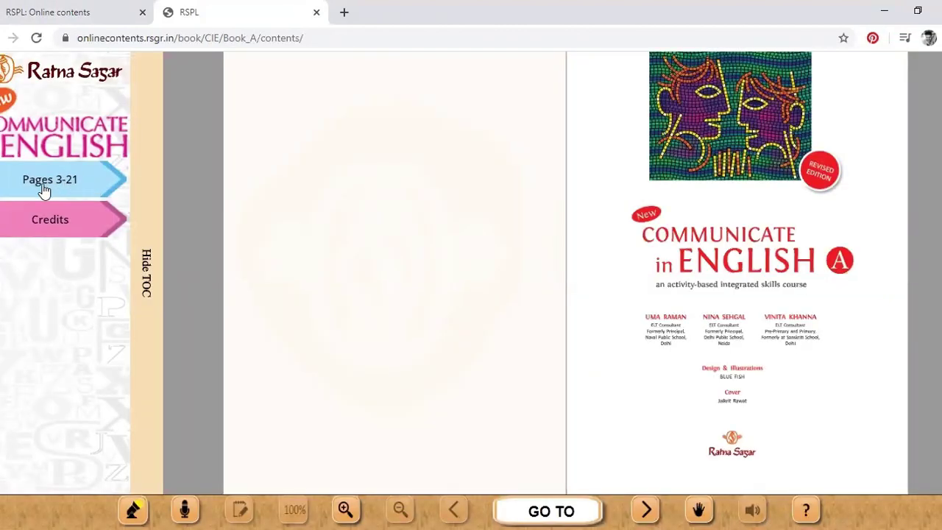
left_click(68, 189)
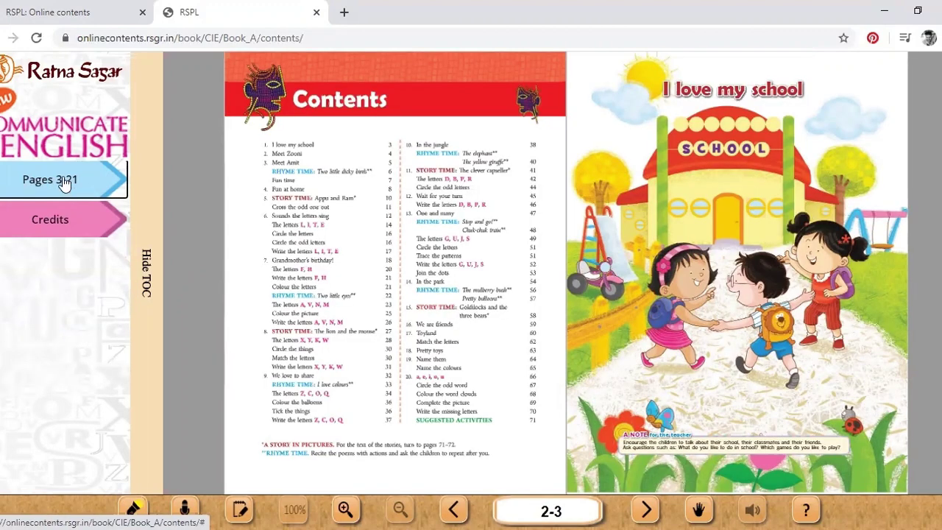
left_click(65, 184)
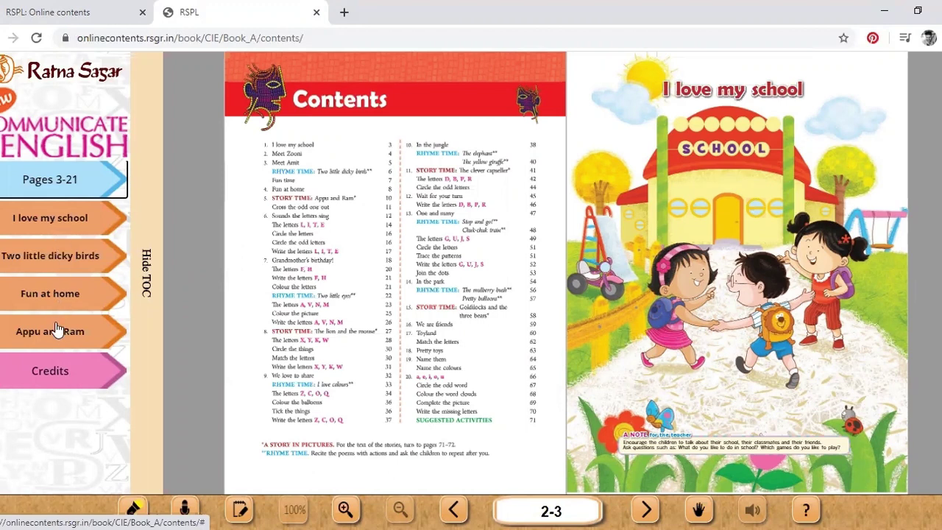
left_click(66, 224)
left_click(59, 255)
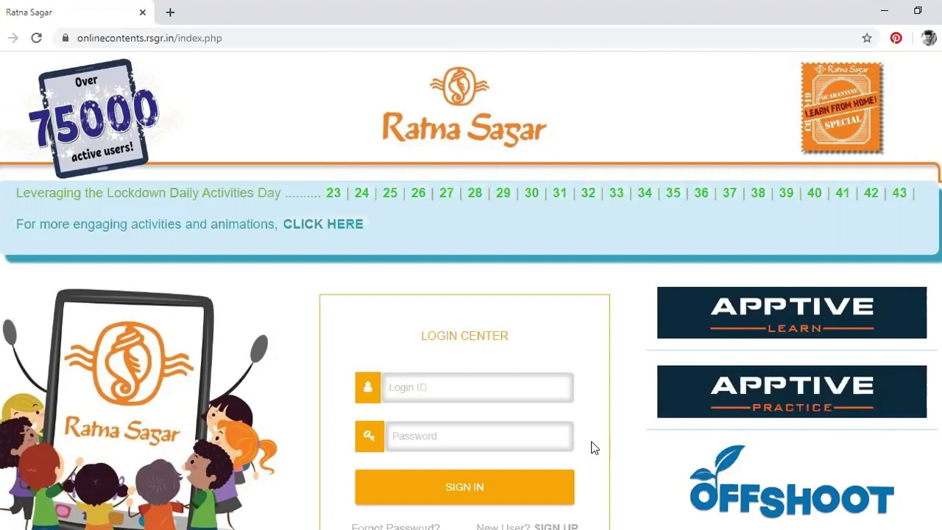
- View the login page for the lighter version of the book, including its login ID and password fields, and close it
scroll(594, 447, "down", 2)
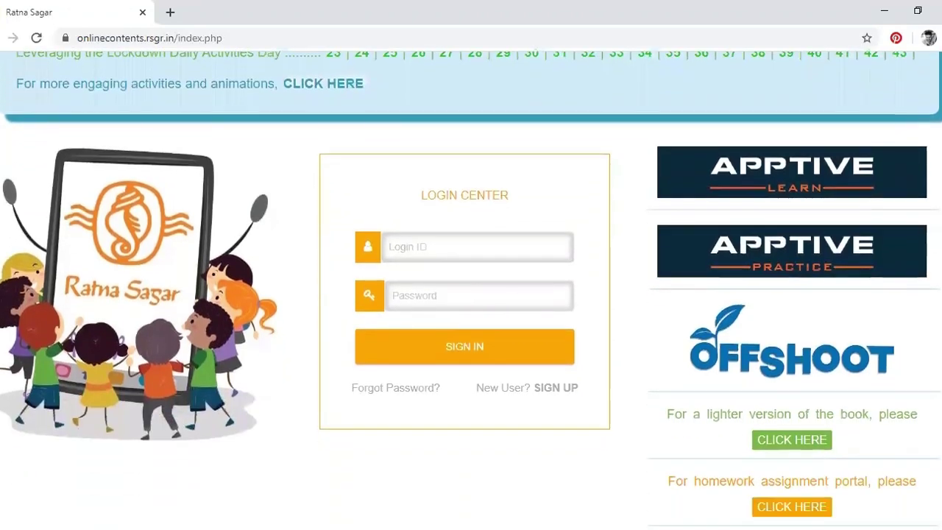
left_click(806, 440)
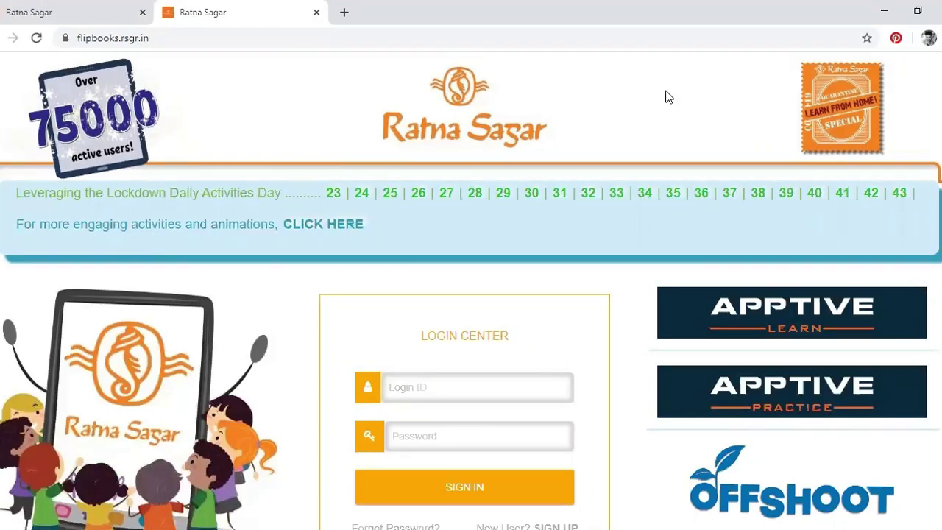
left_click(418, 387)
left_click(420, 437)
key("ctrl+w")
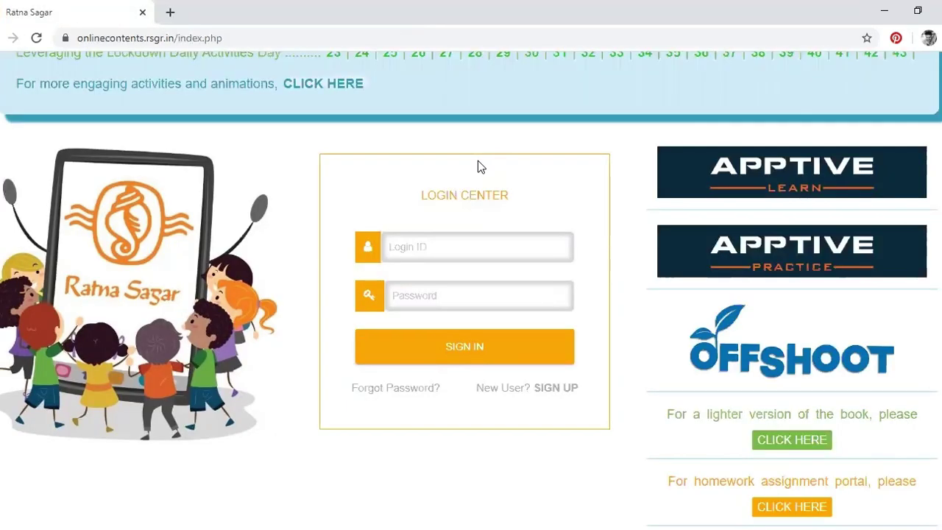